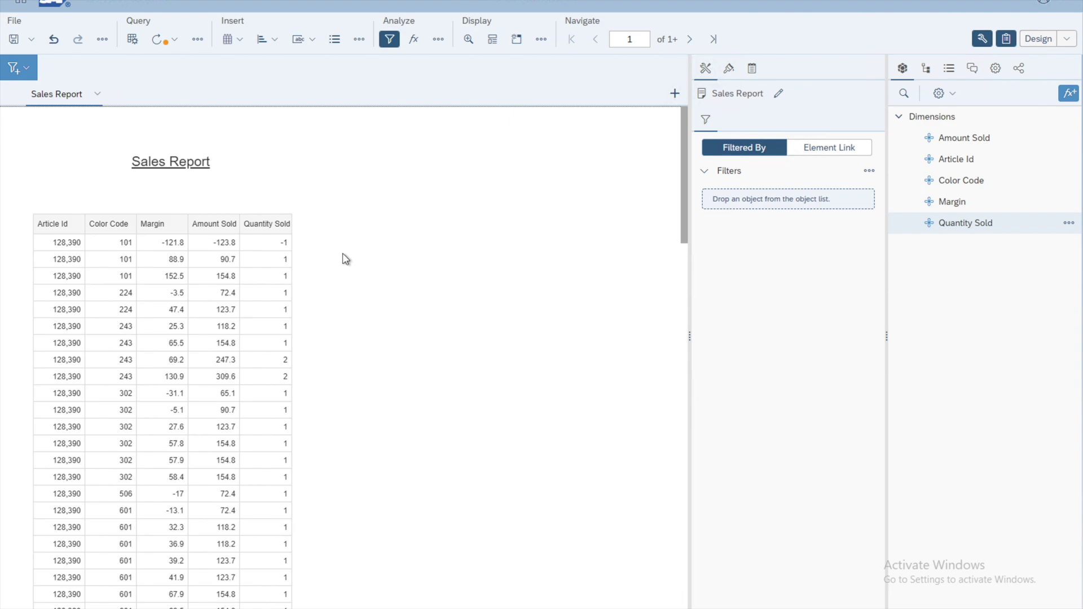
Format the whole sales table's text in purple and make it bold
{"action": "left_click", "coordinate": [211, 216]}
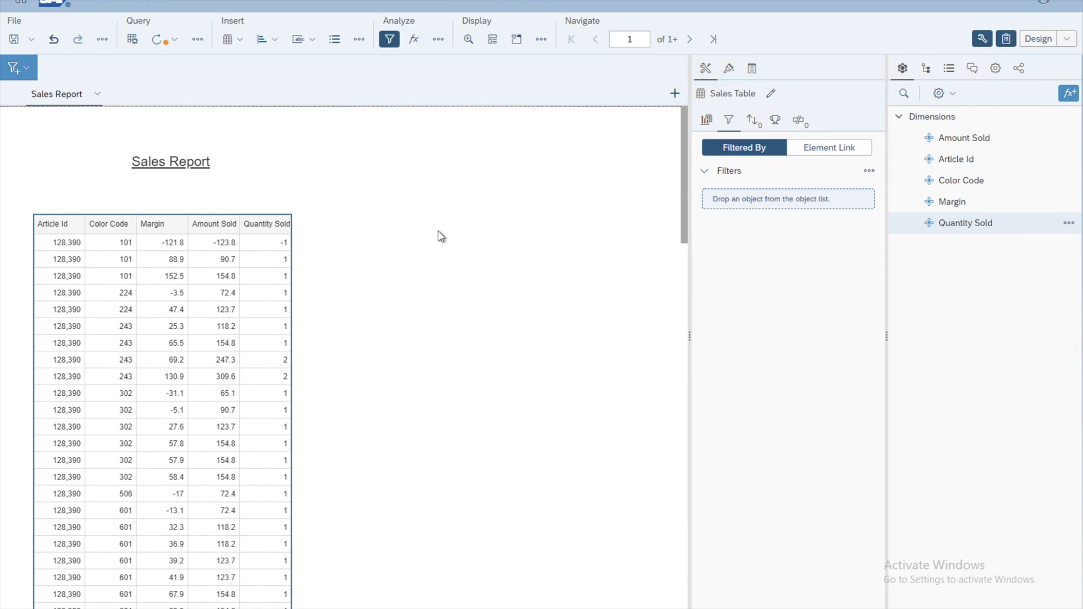
{"action": "left_click", "coordinate": [732, 75]}
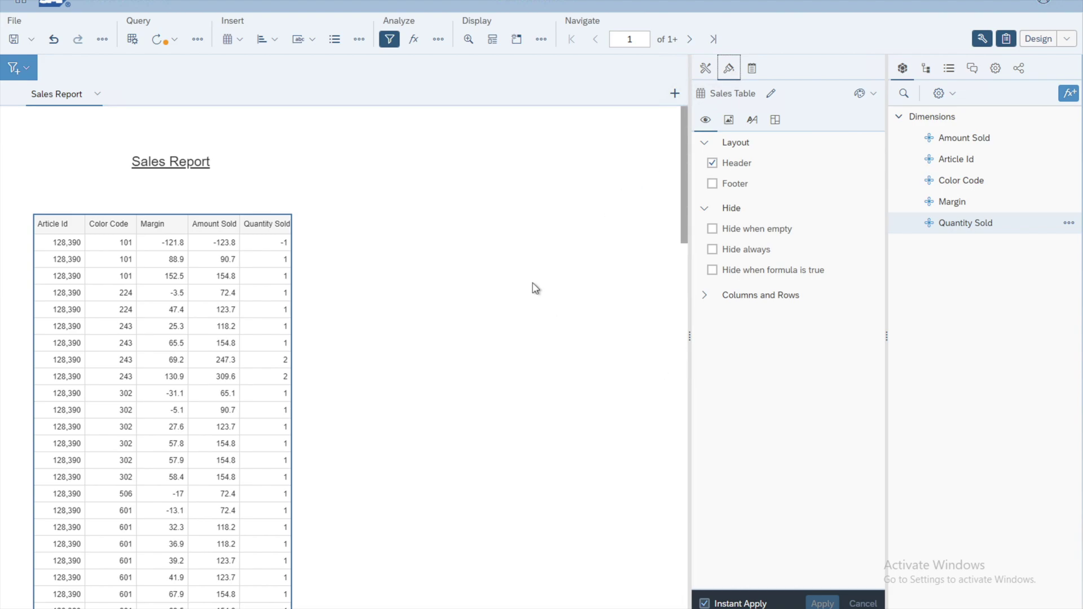
{"action": "left_click", "coordinate": [755, 123]}
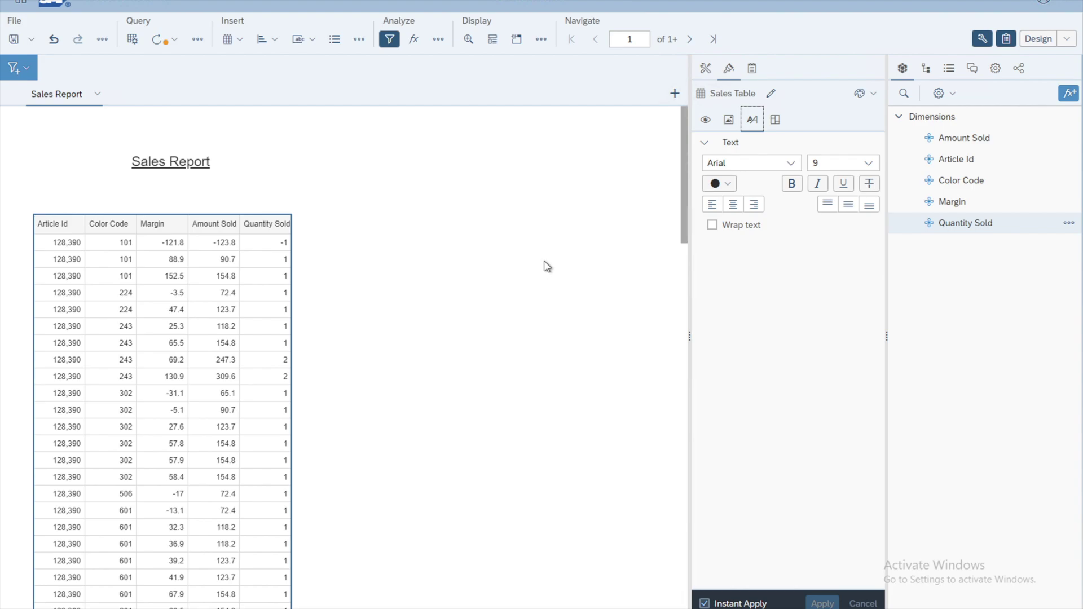
{"action": "left_click", "coordinate": [730, 187]}
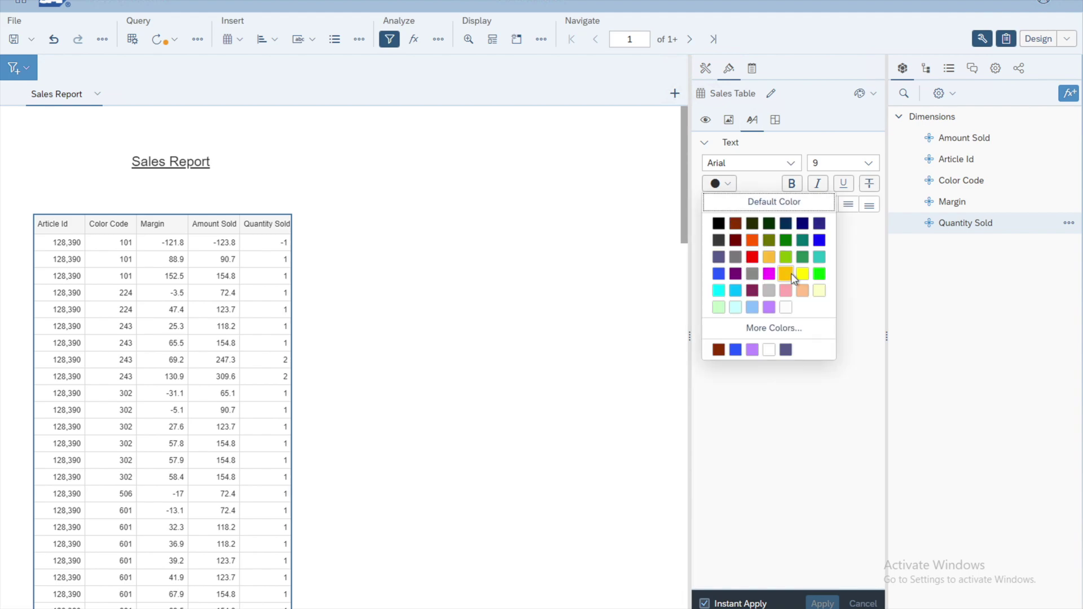
{"action": "left_click", "coordinate": [734, 274]}
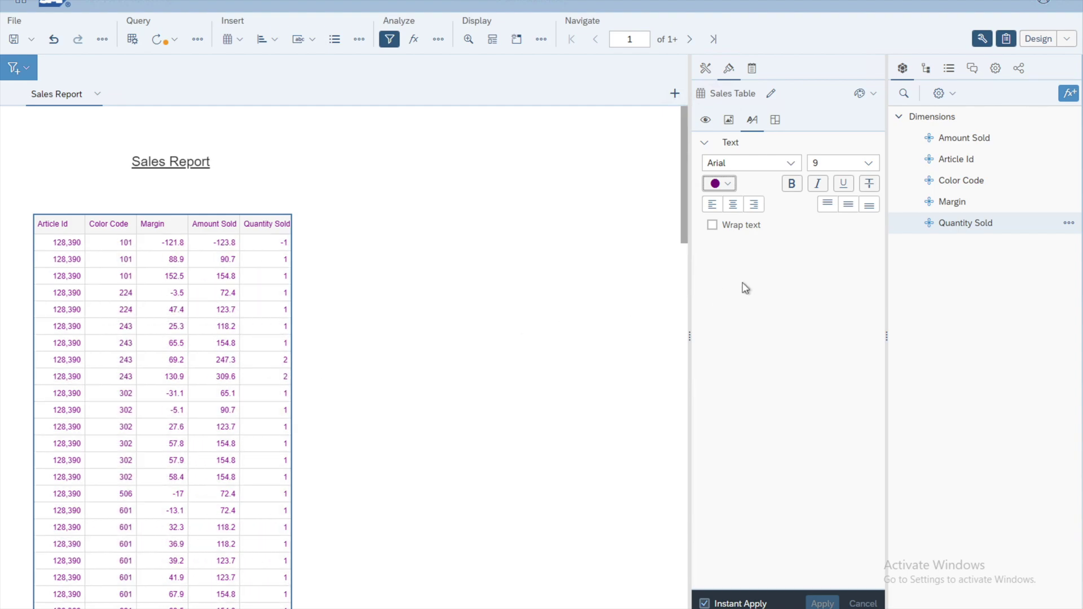
{"action": "left_click", "coordinate": [792, 185]}
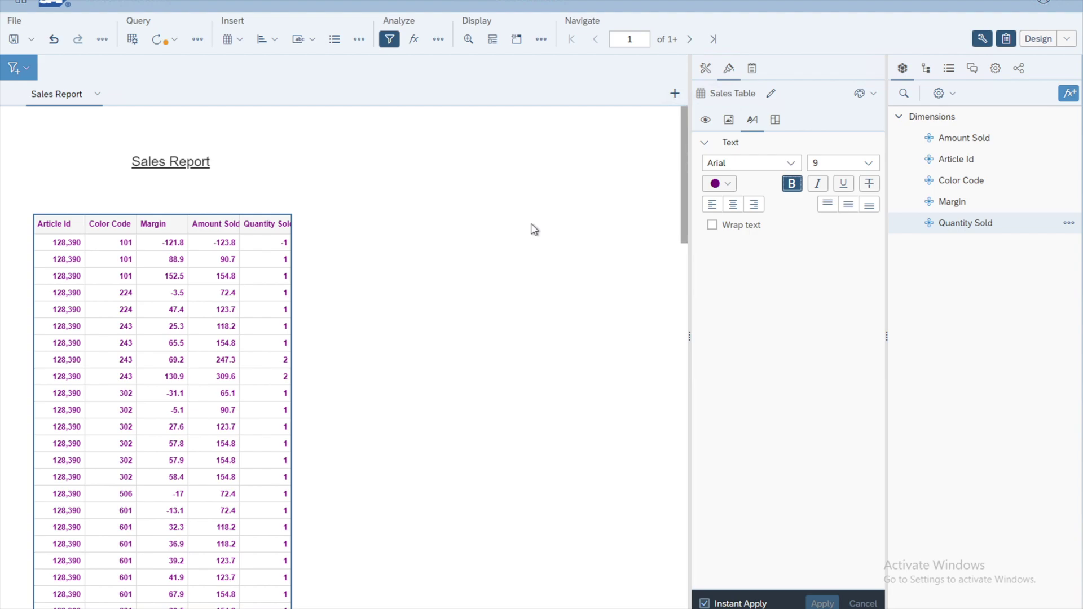
Set the text of all header cells, Article Id through Quantity Sold, to red at font size 10
{"action": "left_click", "coordinate": [77, 221]}
{"action": "left_click", "coordinate": [110, 224]}
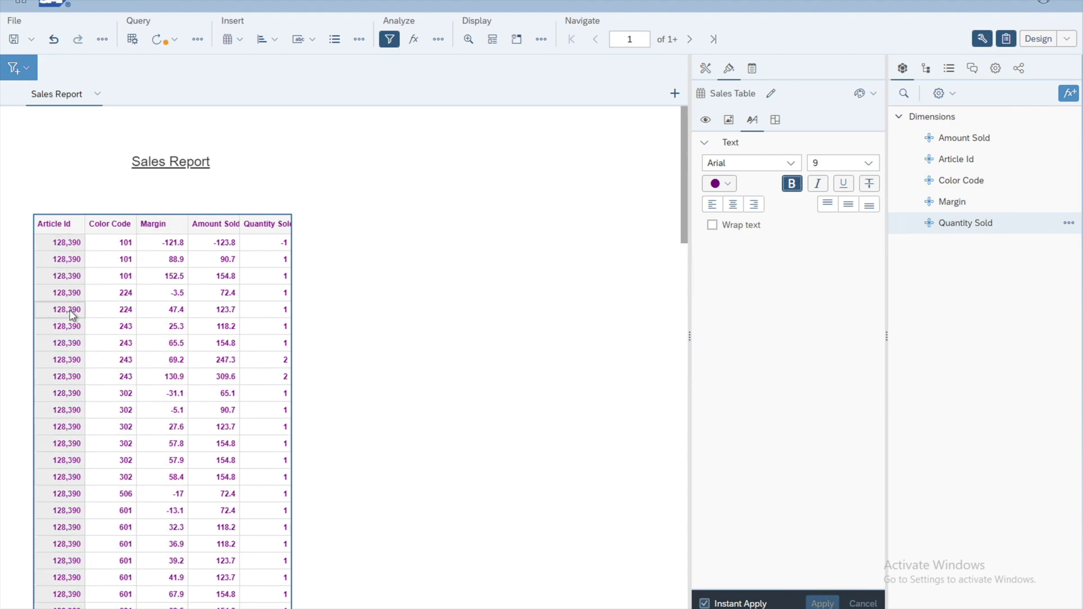
{"action": "left_click", "coordinate": [53, 224]}
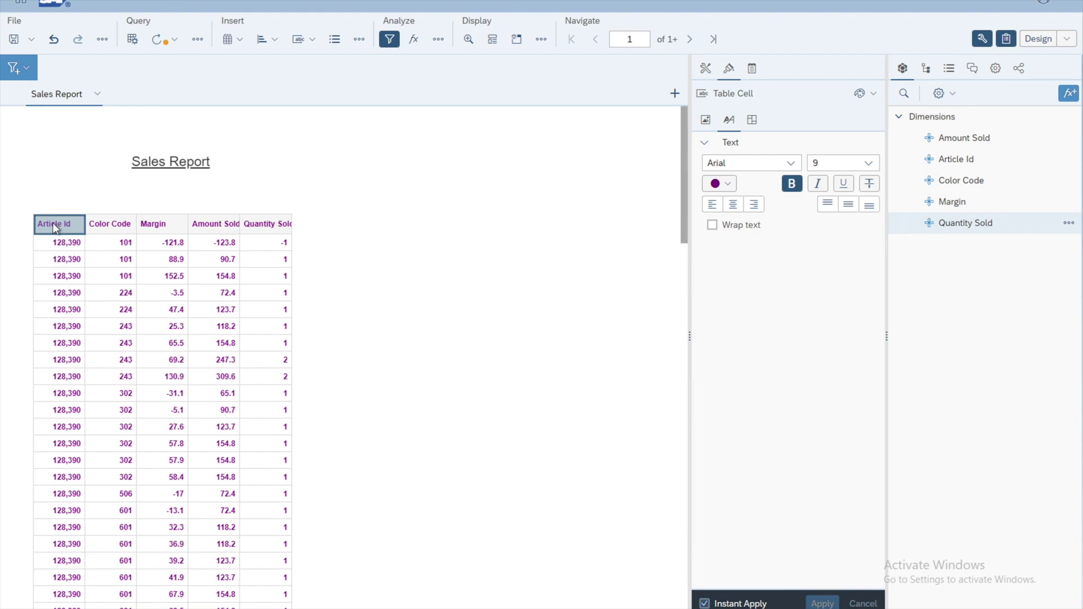
{"action": "left_click", "coordinate": [268, 225]}
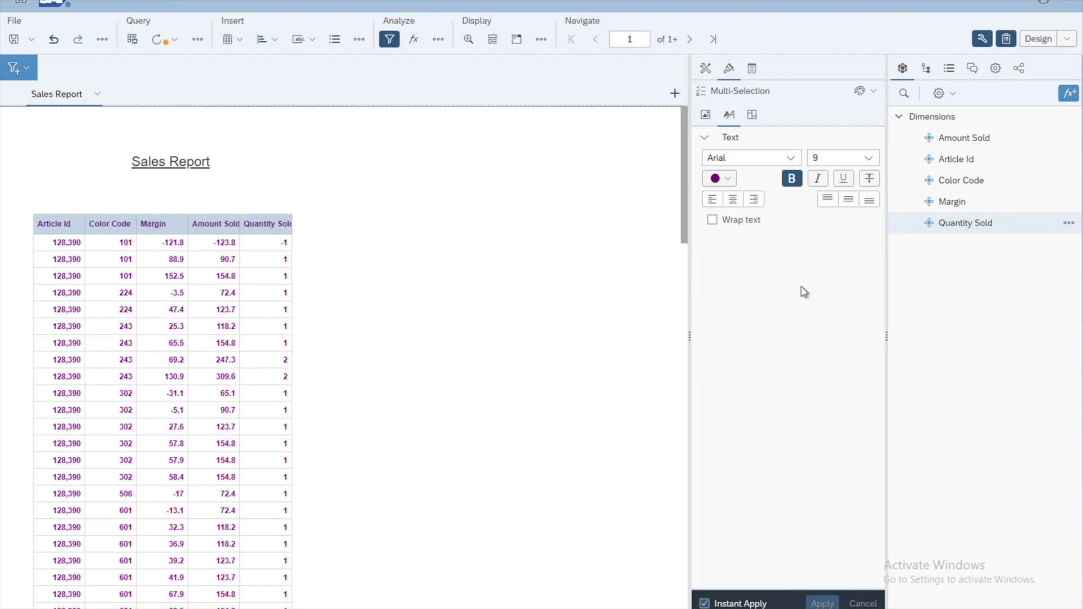
{"action": "left_click", "coordinate": [728, 179]}
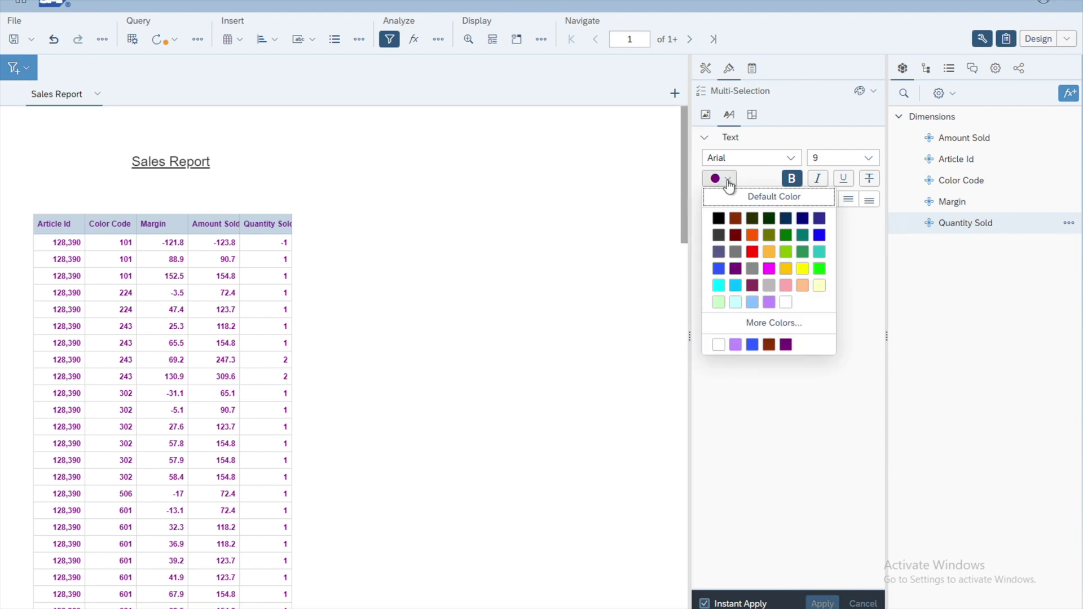
{"action": "left_click", "coordinate": [753, 252]}
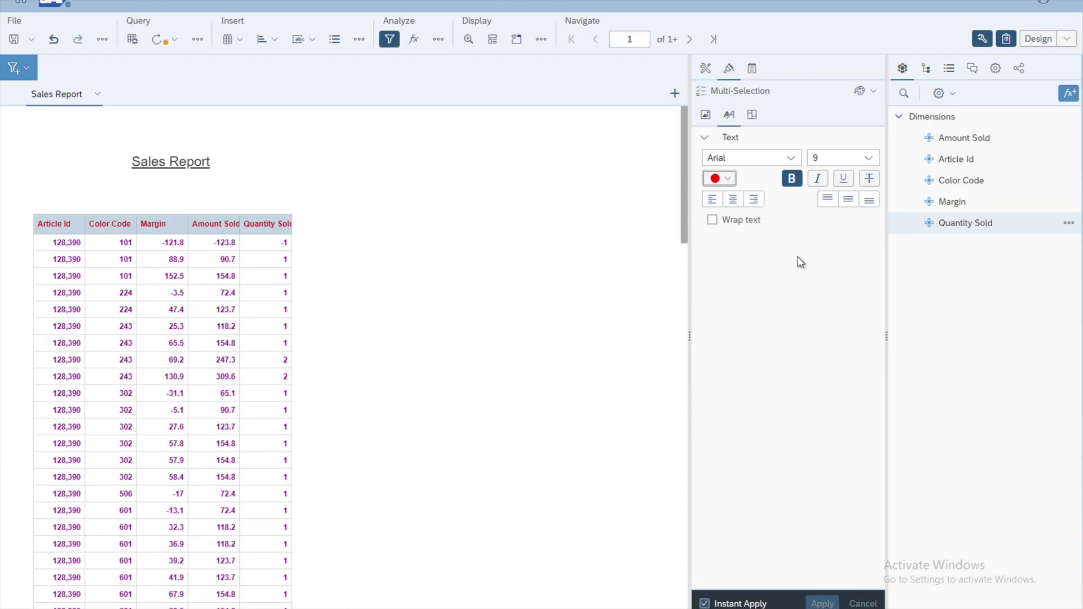
{"action": "left_click", "coordinate": [869, 158]}
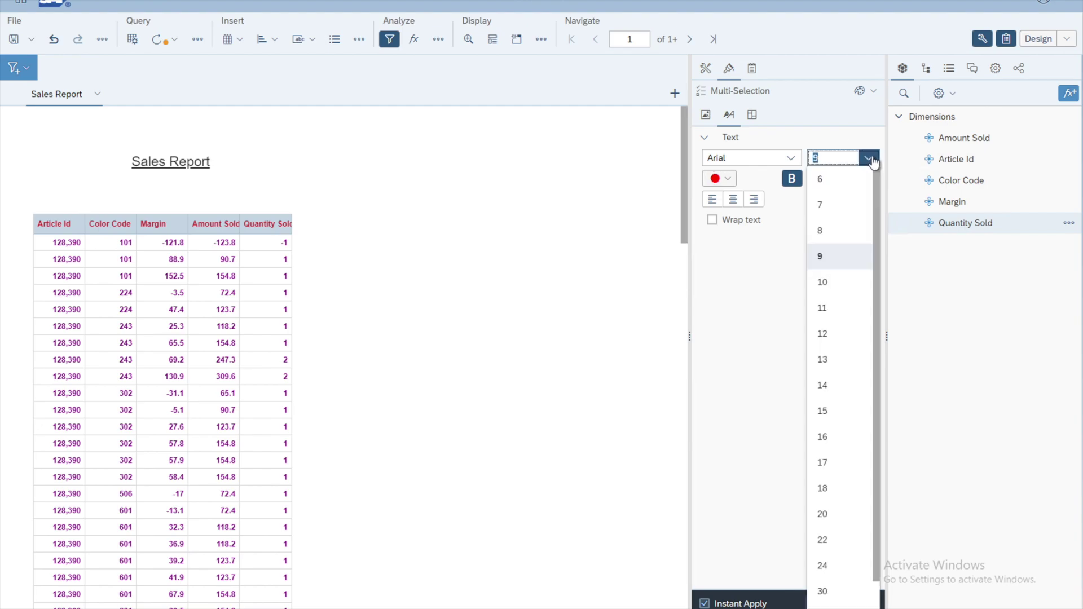
{"action": "left_click", "coordinate": [824, 283]}
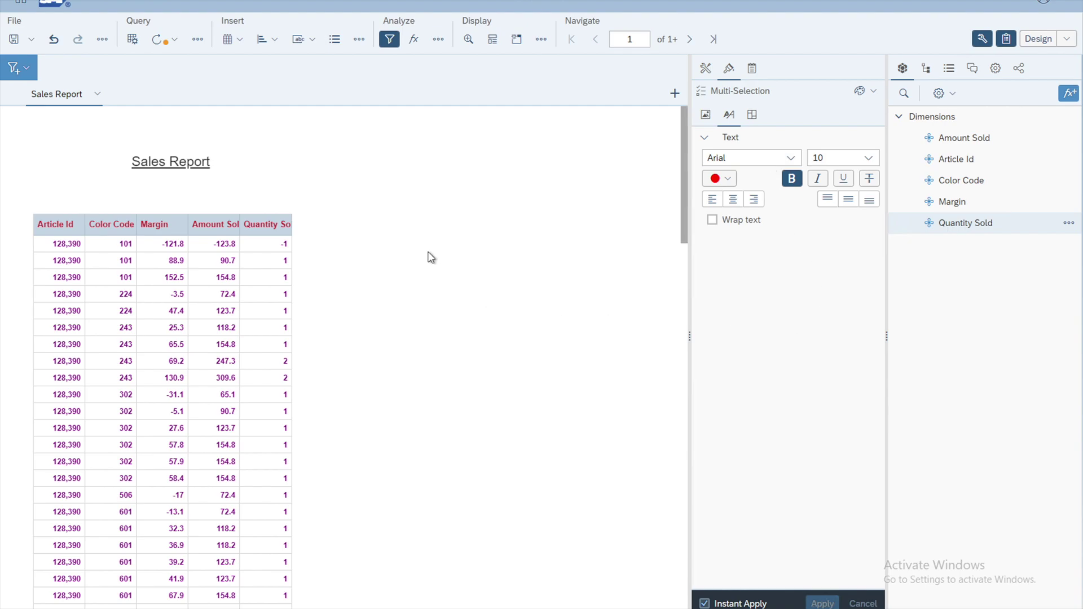
Set the text of all body columns in the sales table to dark red and remove its bold formatting
{"action": "left_click", "coordinate": [163, 277]}
{"action": "left_click", "coordinate": [68, 242]}
{"action": "left_click", "coordinate": [55, 225]}
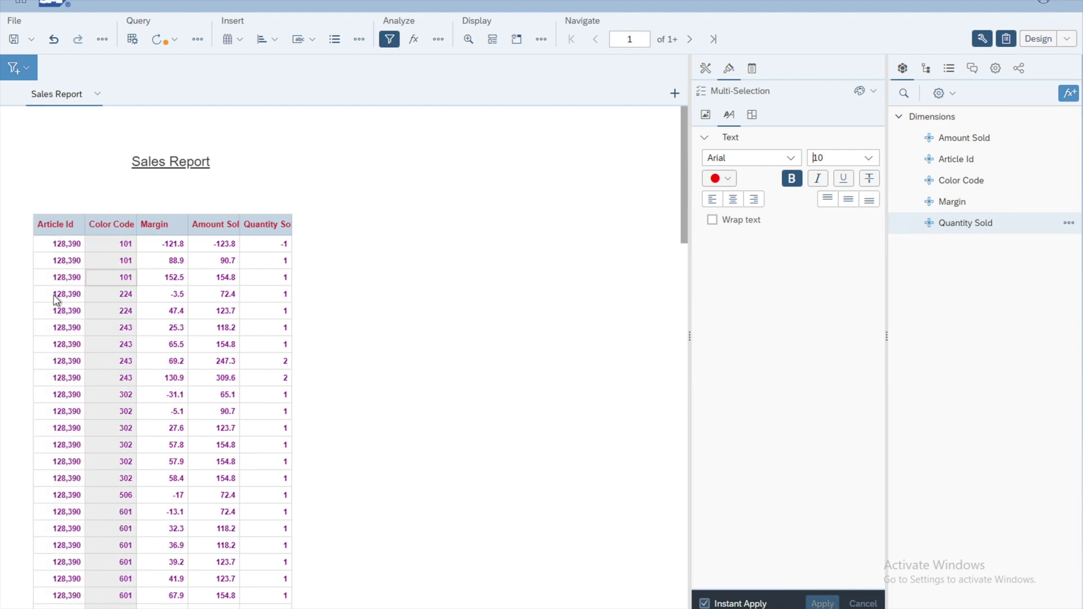
{"action": "left_click", "coordinate": [56, 246]}
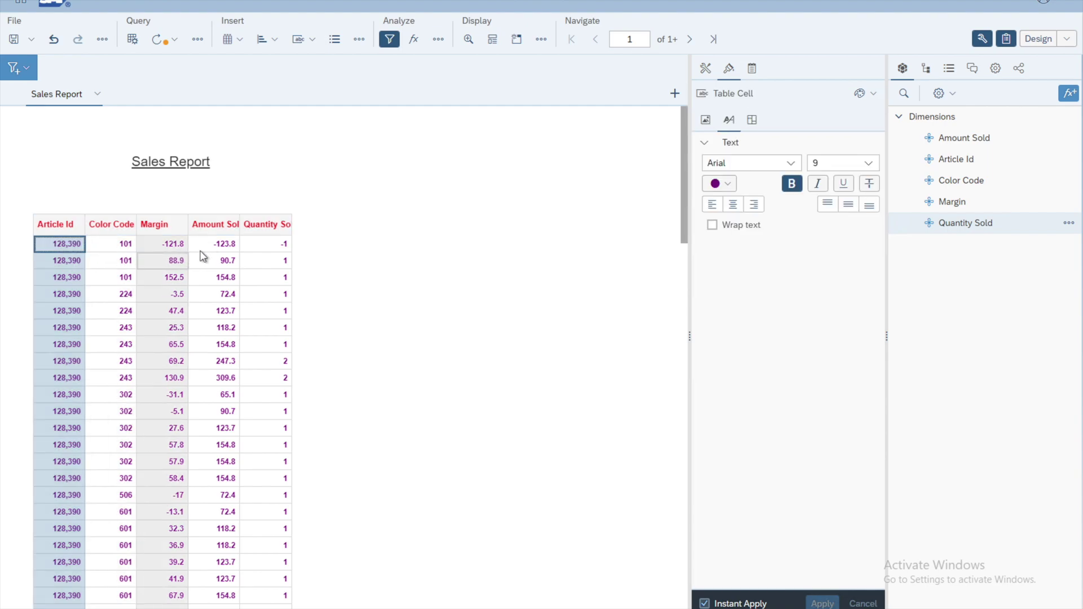
{"action": "left_click", "coordinate": [269, 242], "text": "shift"}
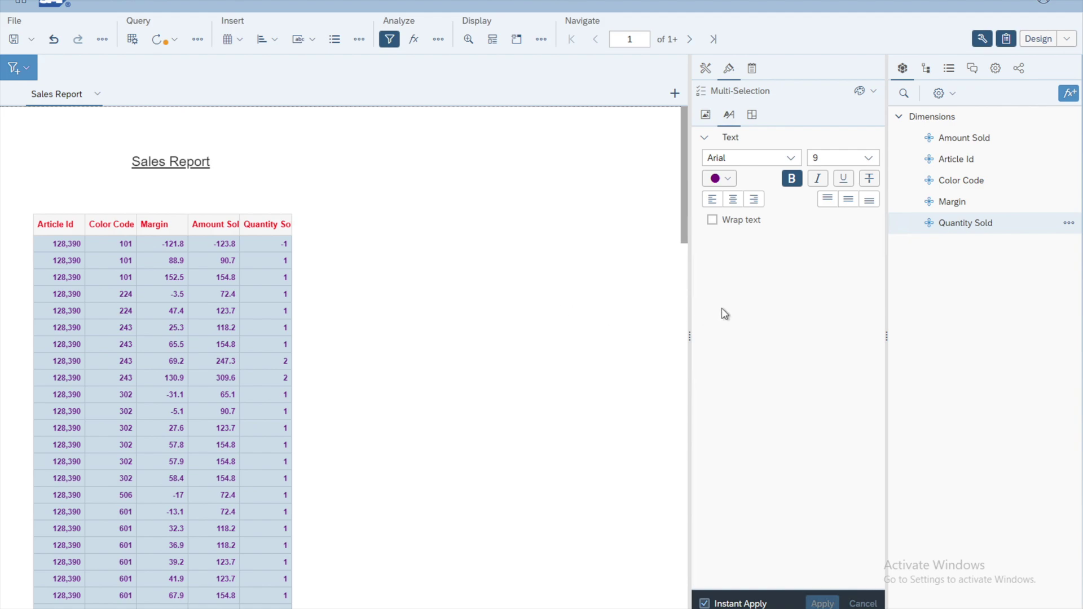
{"action": "left_click", "coordinate": [728, 179]}
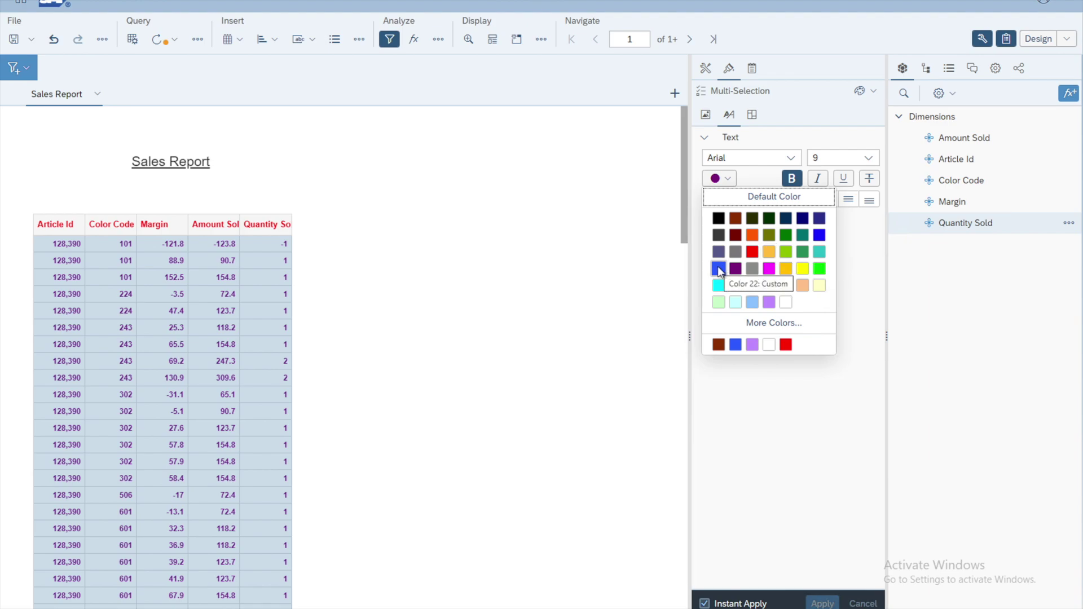
{"action": "left_click", "coordinate": [736, 235]}
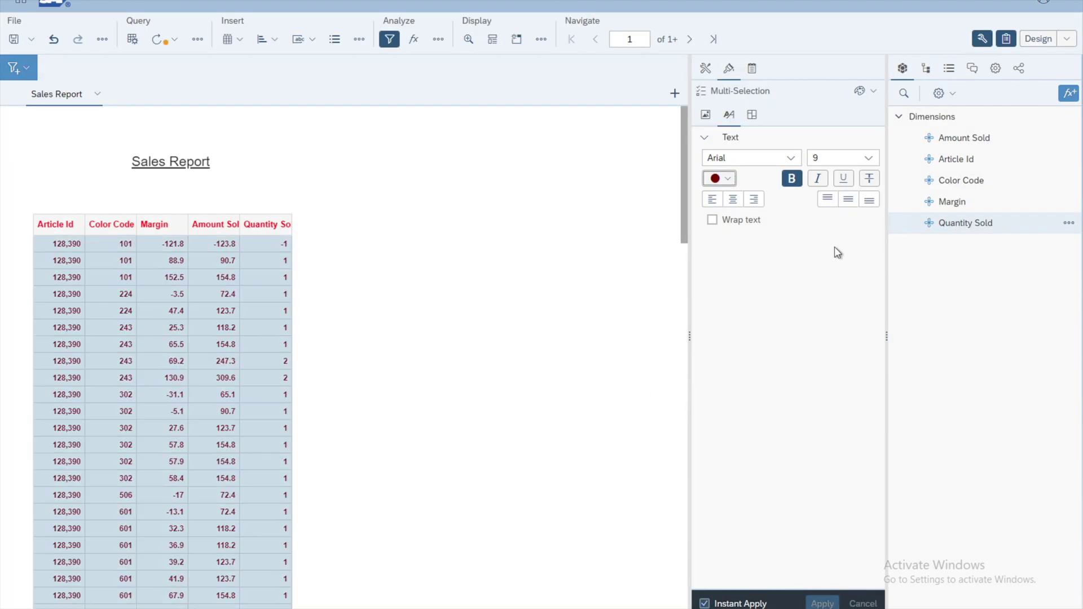
{"action": "left_click", "coordinate": [792, 180]}
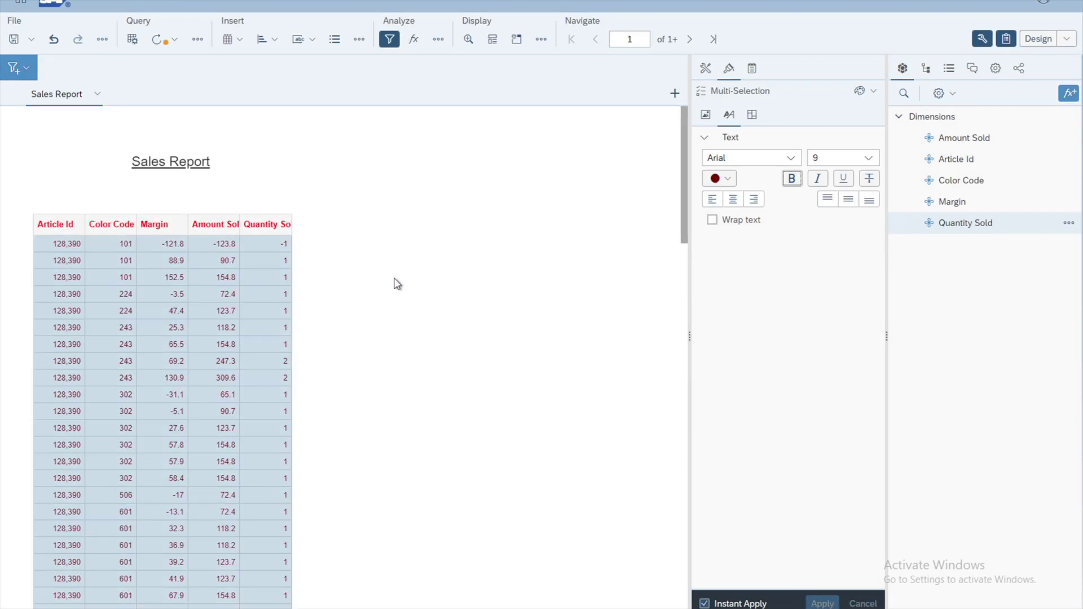
{"action": "left_click", "coordinate": [354, 279]}
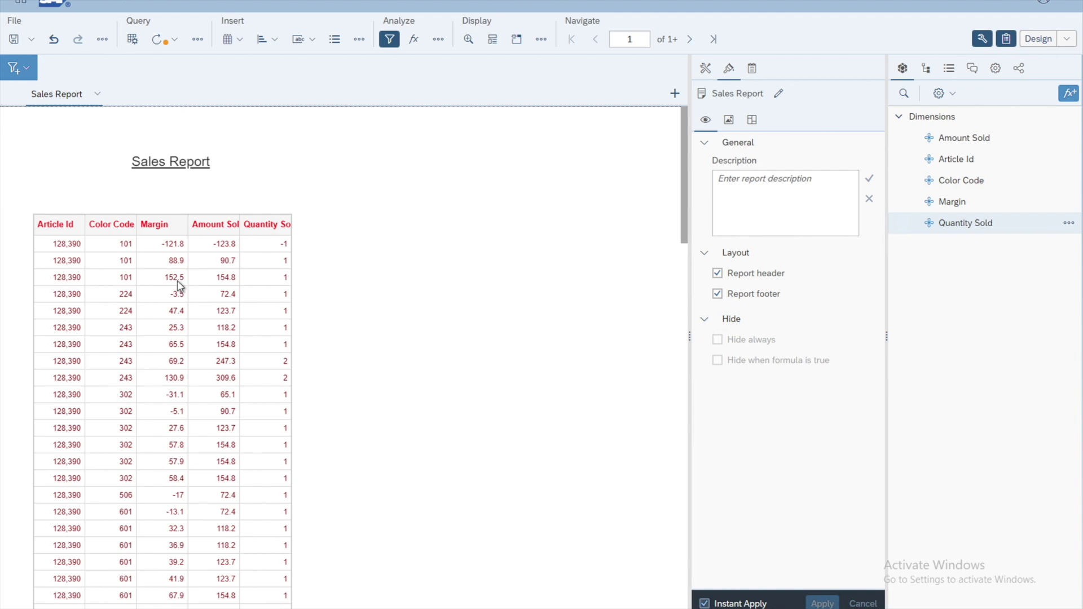
Widen the Amount Sold and Quantity Sold columns so their header titles fit completely
{"action": "left_click", "coordinate": [200, 228]}
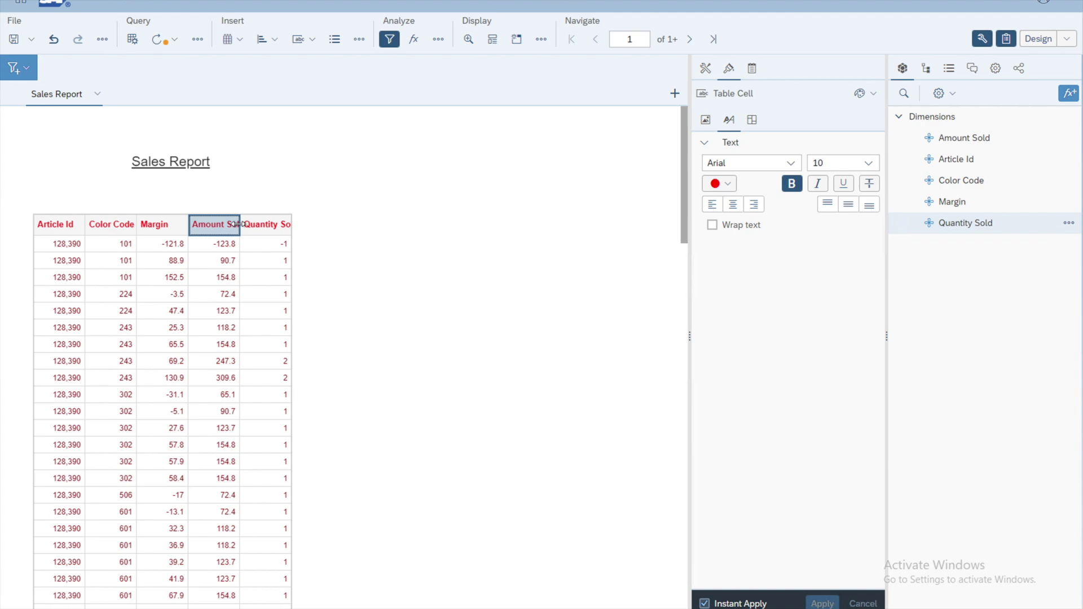
{"action": "left_click", "coordinate": [237, 224]}
{"action": "left_click_drag", "start_coordinate": [237, 224], "coordinate": [267, 223]}
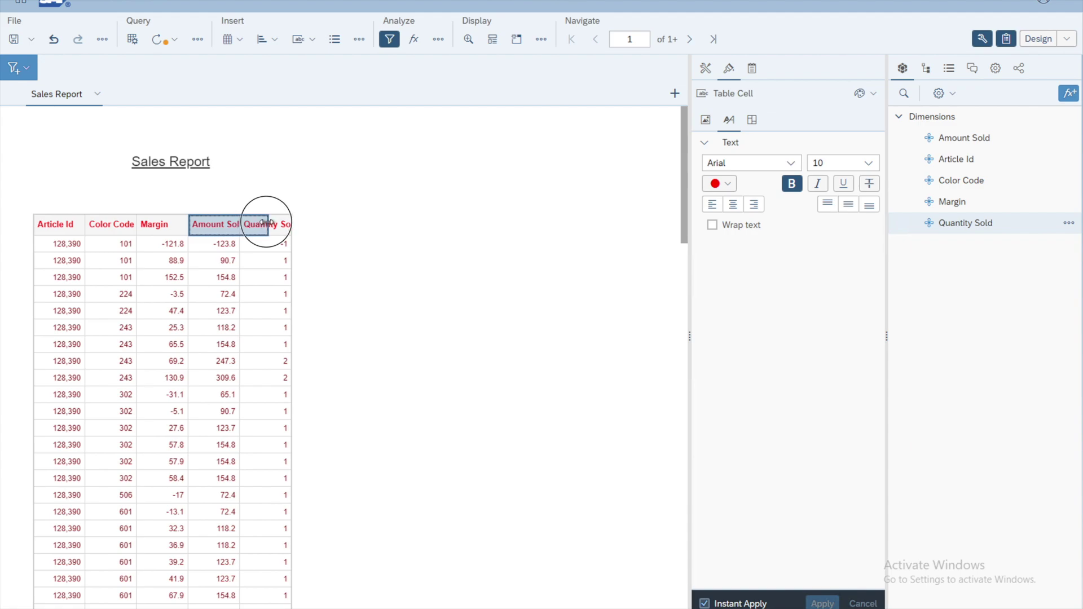
{"action": "left_click_drag", "start_coordinate": [267, 222], "coordinate": [266, 222]}
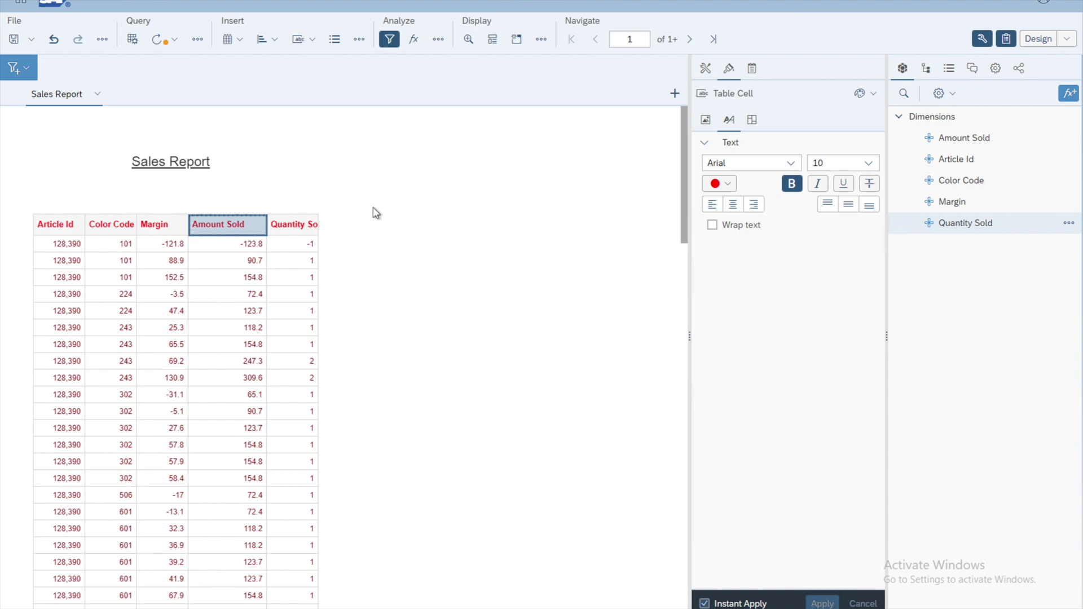
{"action": "left_click", "coordinate": [290, 225]}
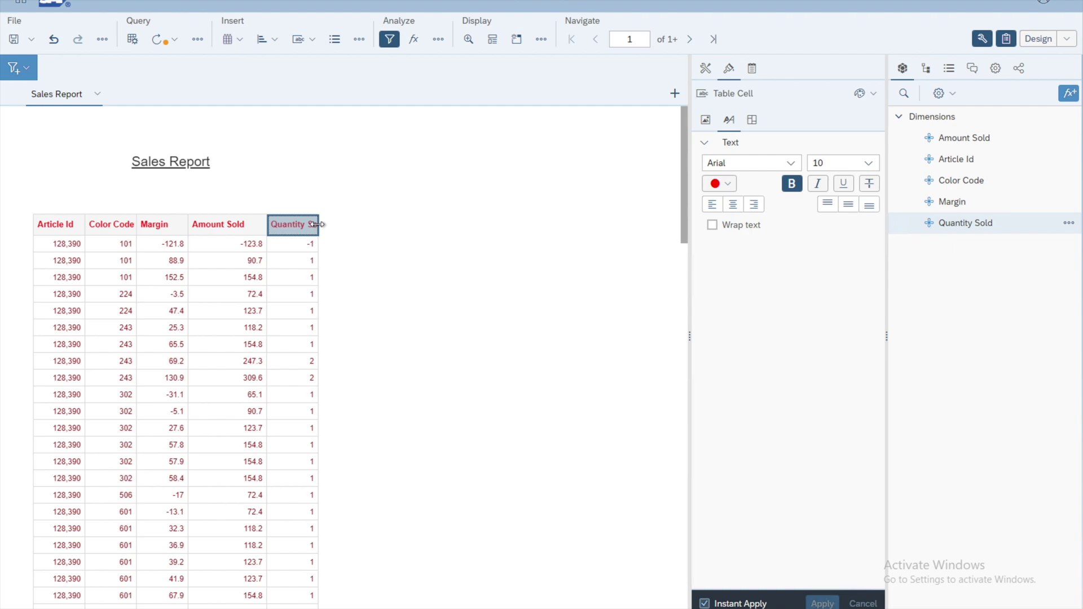
{"action": "left_click_drag", "start_coordinate": [318, 225], "coordinate": [371, 224]}
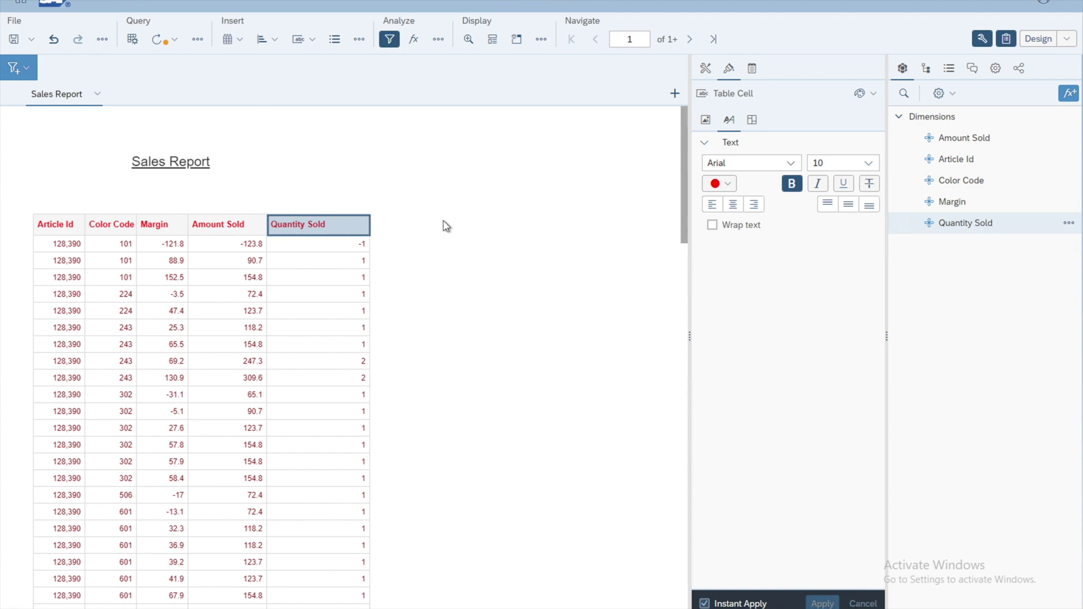
Give all body cells of the sales table a golden yellow background and thin plain black borders on every side
{"action": "left_click", "coordinate": [704, 126]}
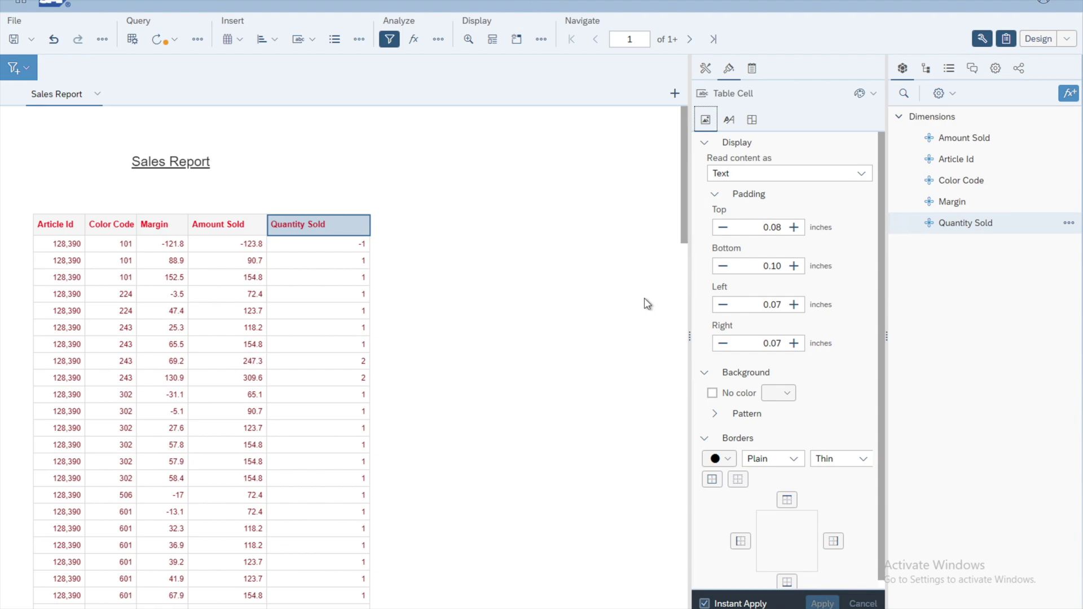
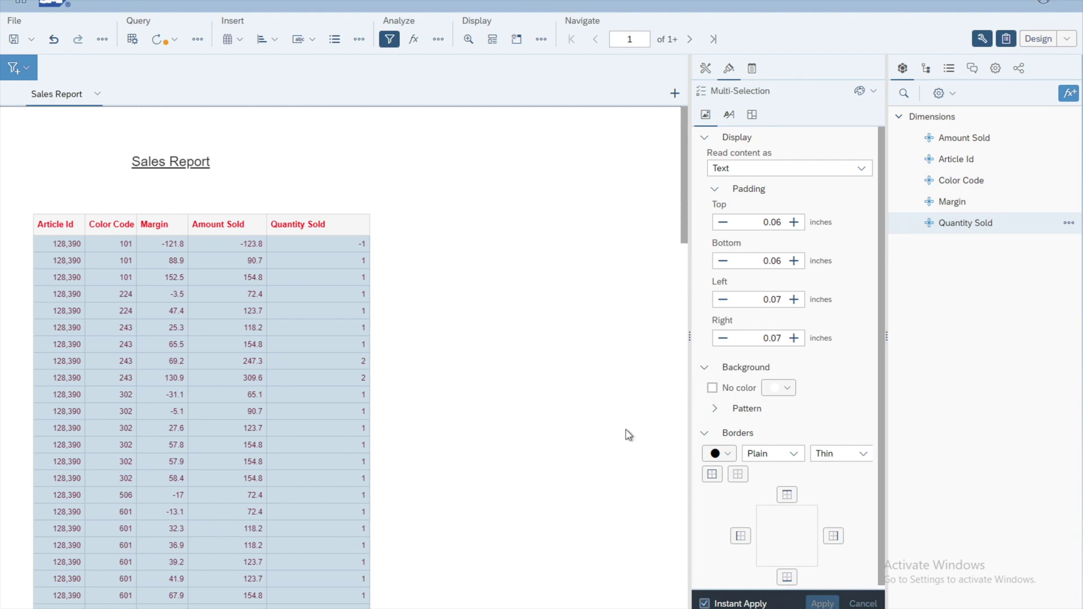
{"action": "left_click", "coordinate": [788, 389]}
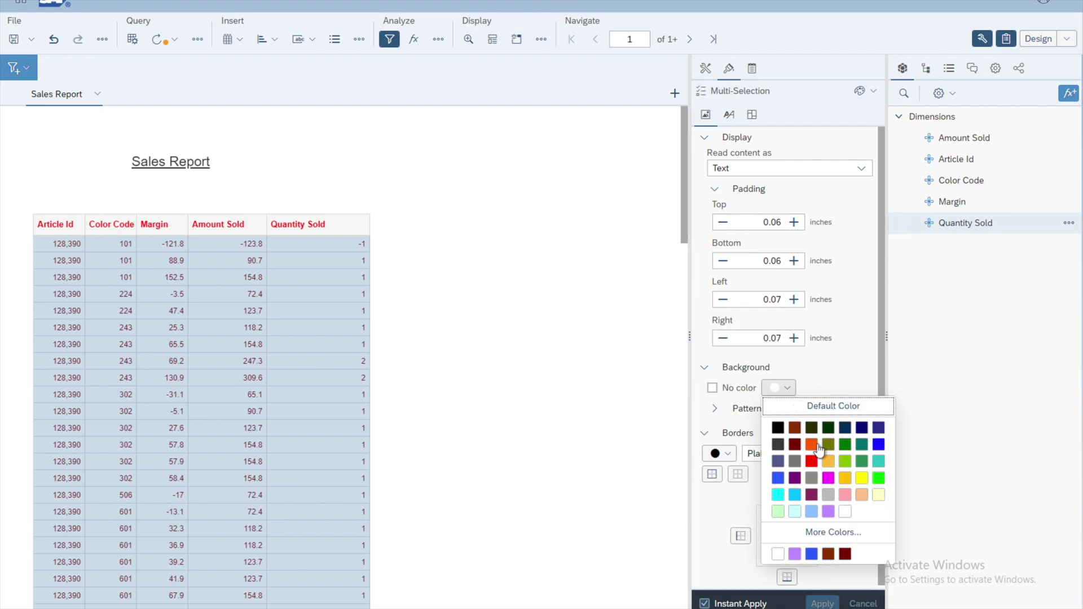
{"action": "left_click", "coordinate": [844, 479]}
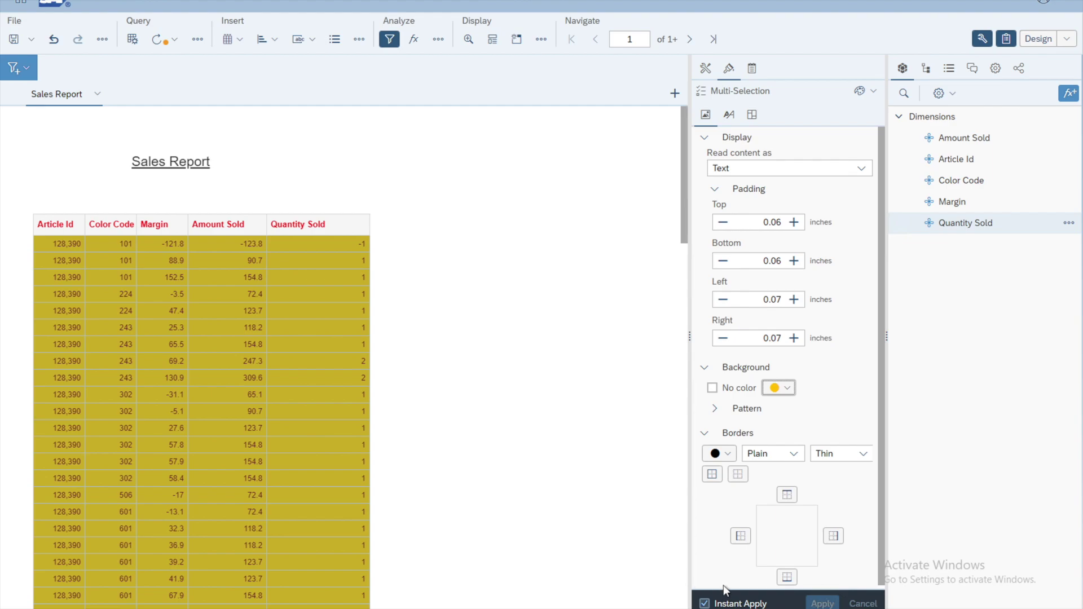
{"action": "left_click", "coordinate": [712, 475]}
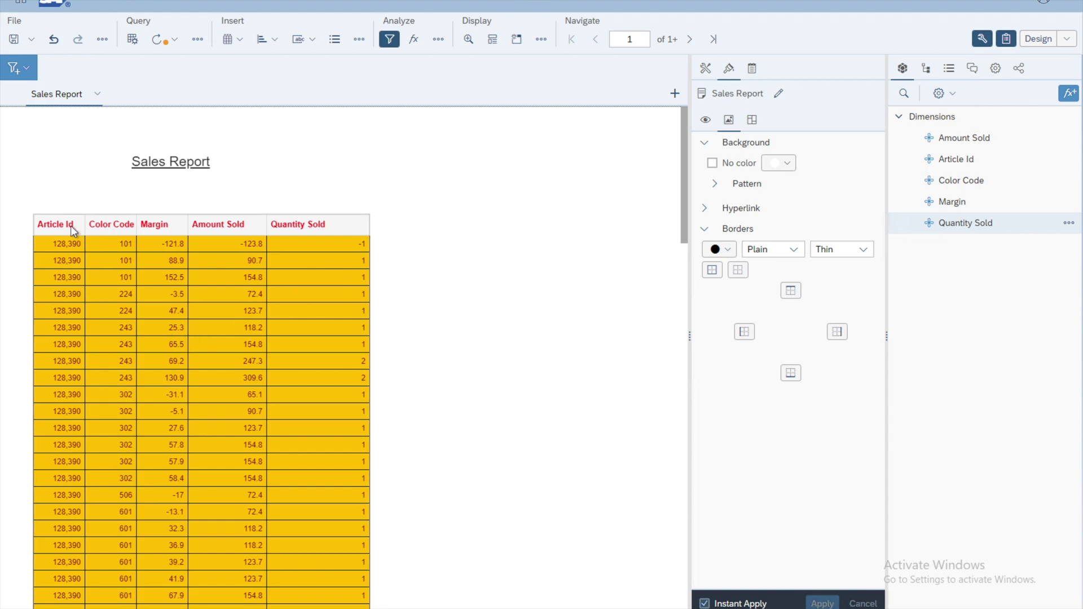
Set the background of all header cells, Article Id through Quantity Sold, to grey
{"action": "left_click", "coordinate": [47, 229]}
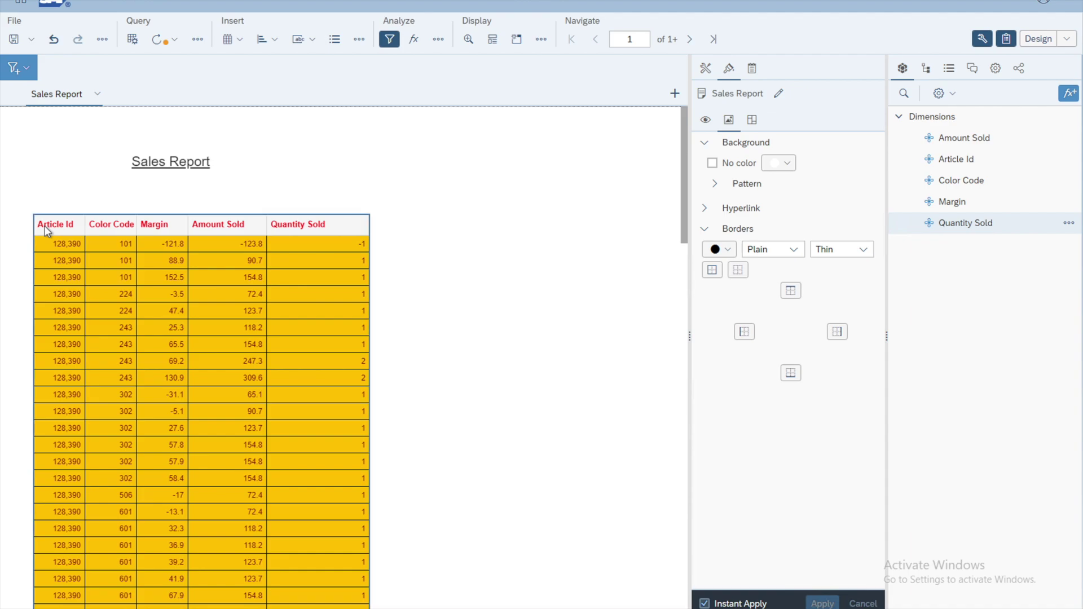
{"action": "left_click", "coordinate": [47, 228]}
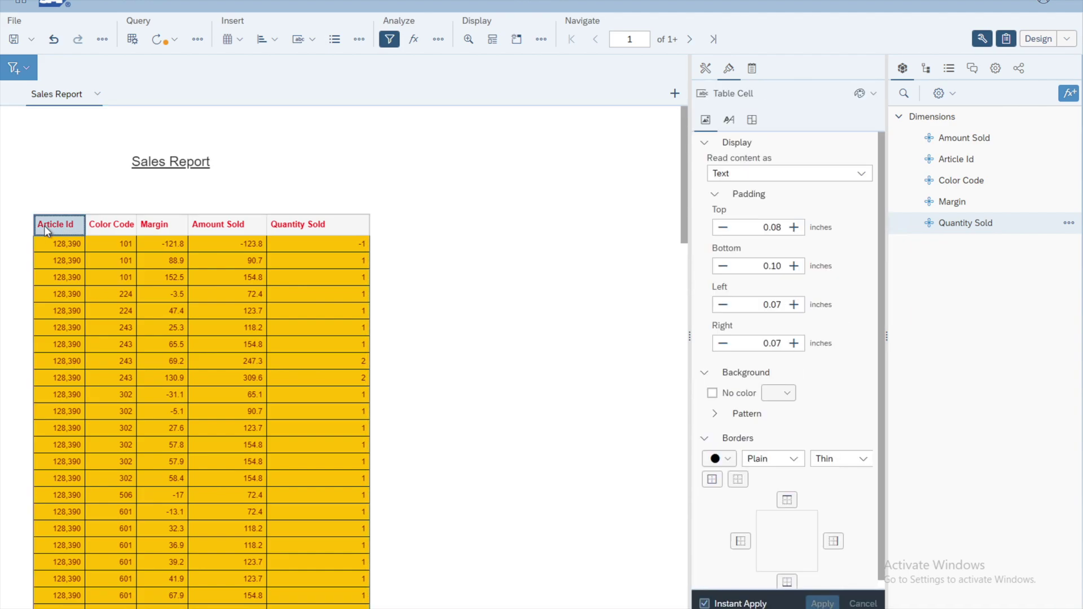
{"action": "left_click", "coordinate": [309, 222], "text": "shift"}
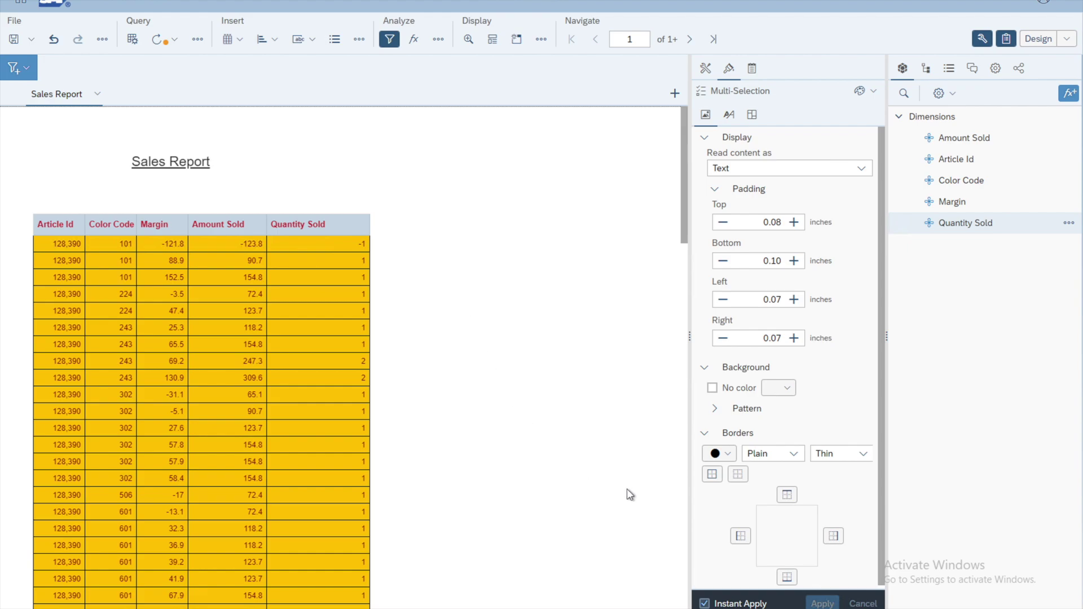
{"action": "left_click", "coordinate": [788, 390]}
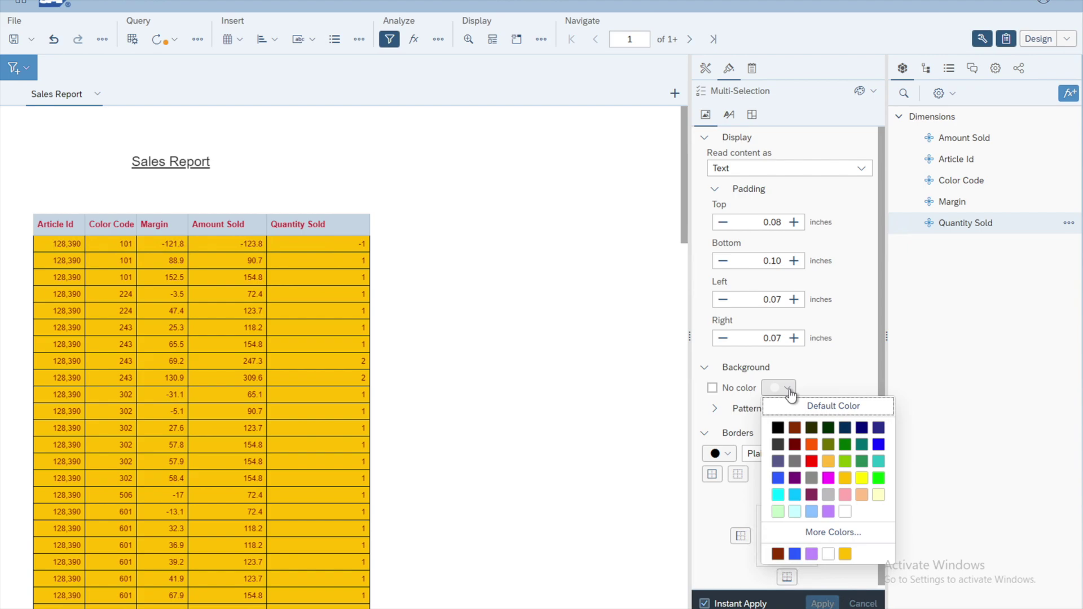
{"action": "left_click", "coordinate": [795, 461]}
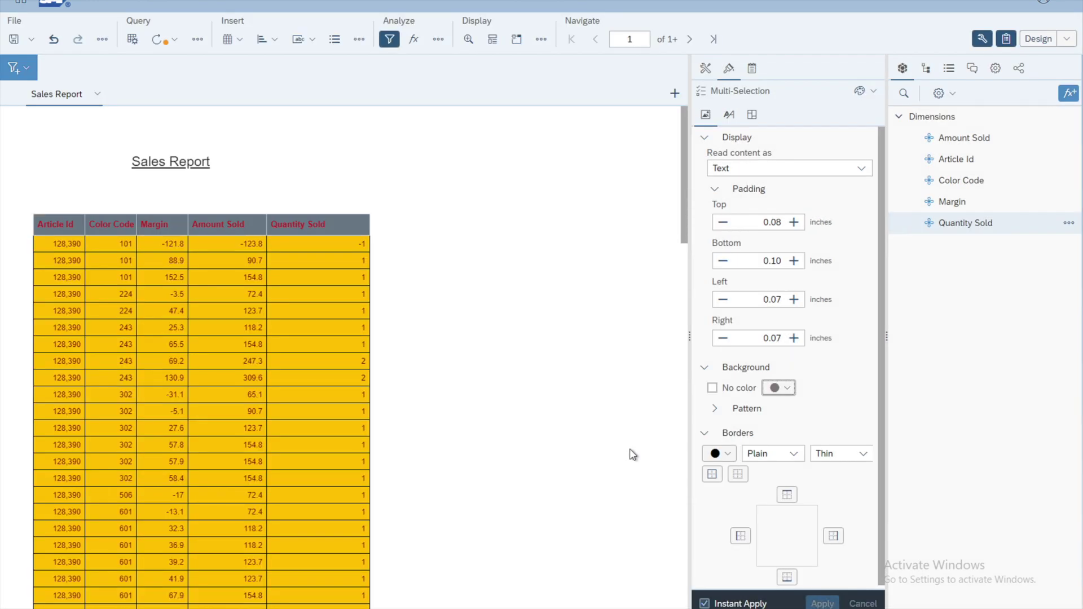
Add thin plain black borders on every side of all header cells and set their background to cyan
{"action": "left_click", "coordinate": [713, 476]}
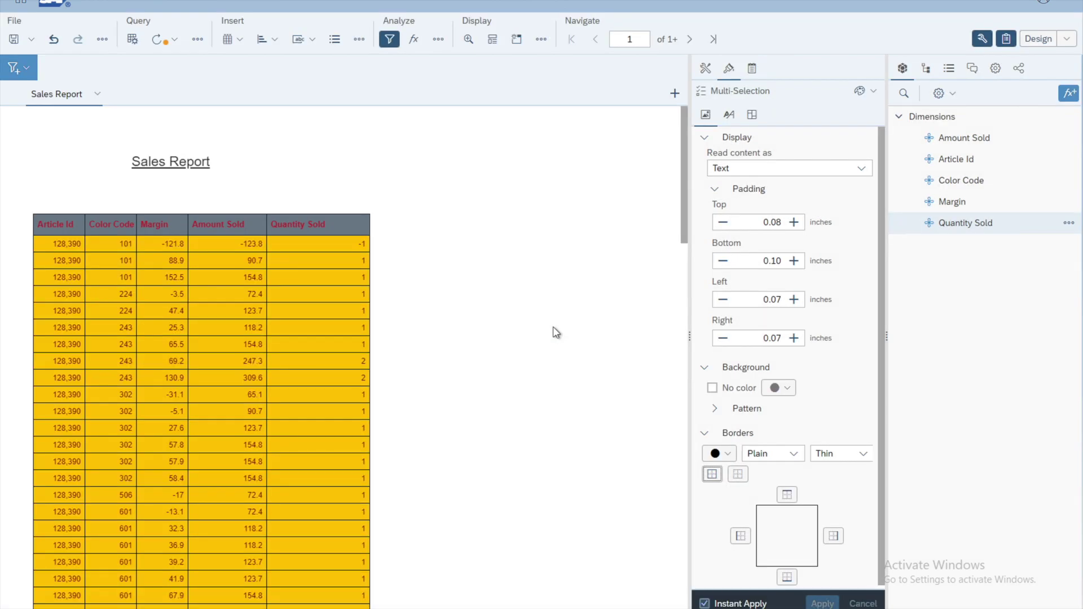
{"action": "left_click", "coordinate": [790, 391]}
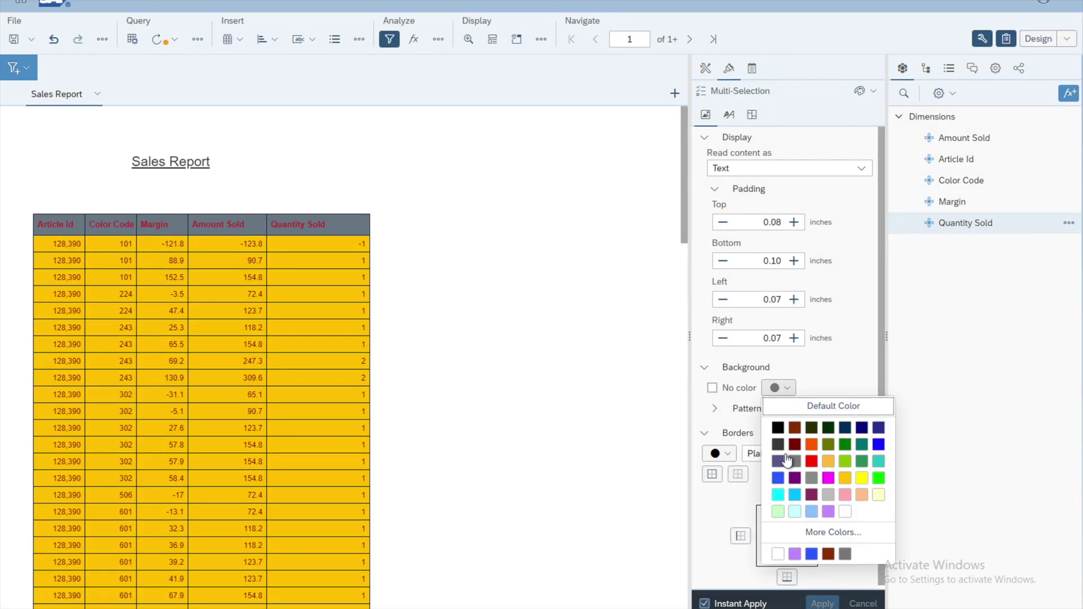
{"action": "left_click", "coordinate": [779, 496]}
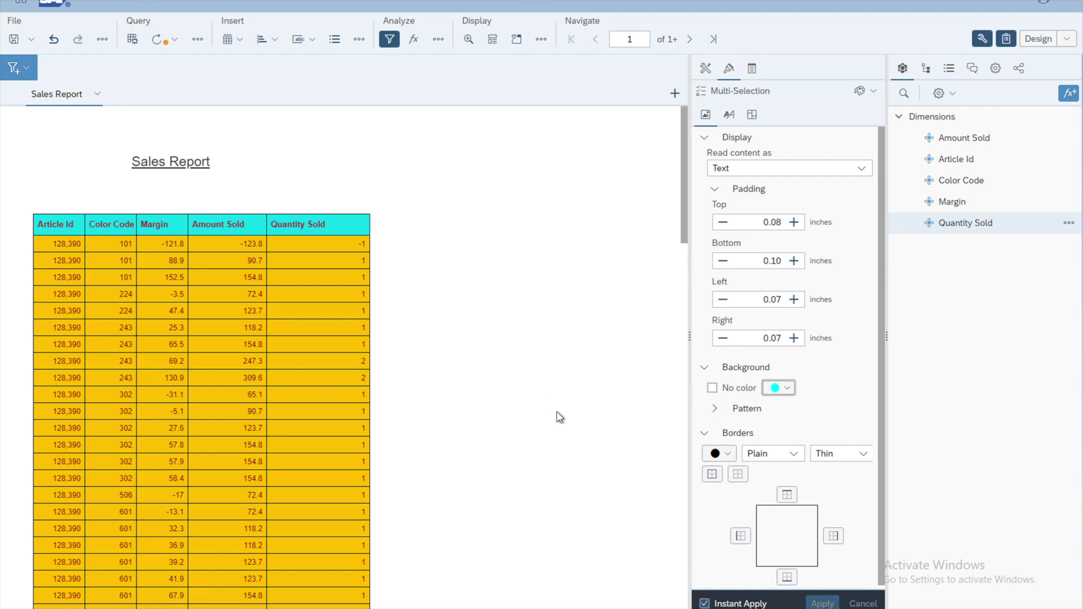
{"action": "left_click", "coordinate": [752, 116]}
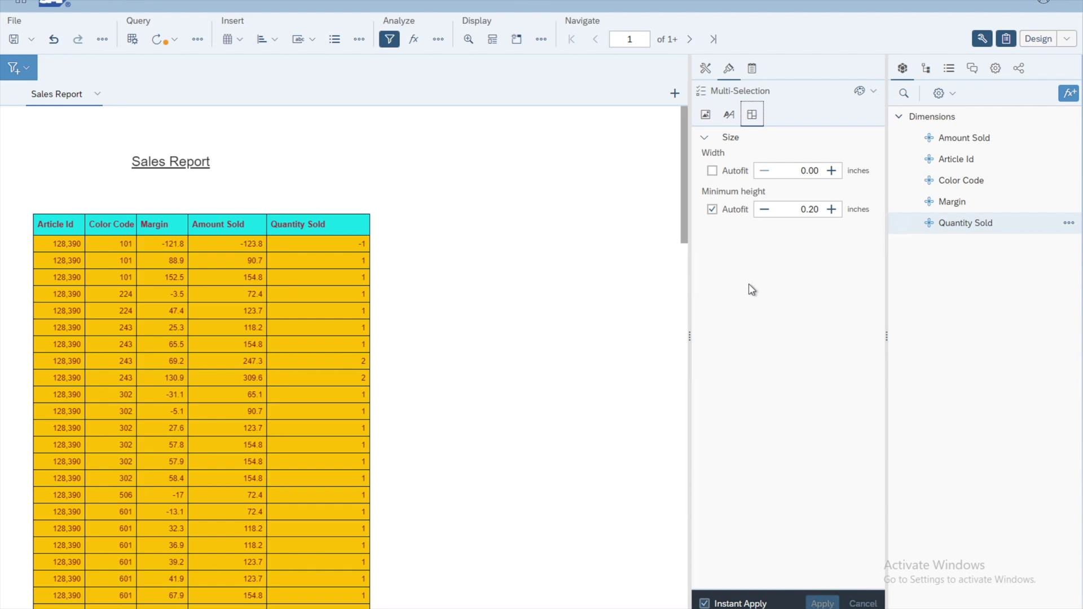
{"action": "left_click", "coordinate": [729, 116]}
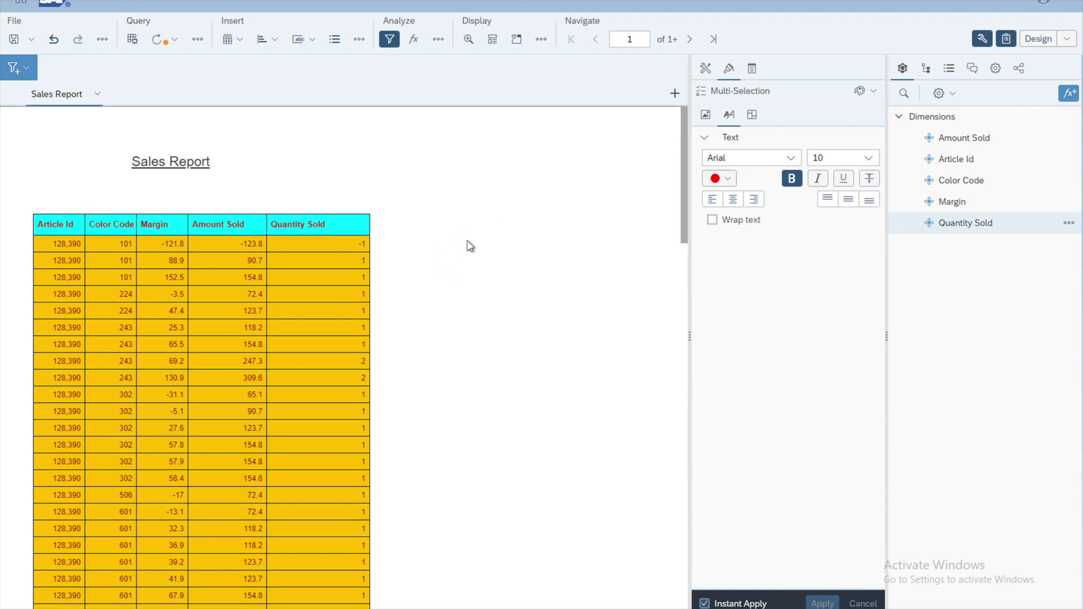
{"action": "left_click", "coordinate": [470, 246]}
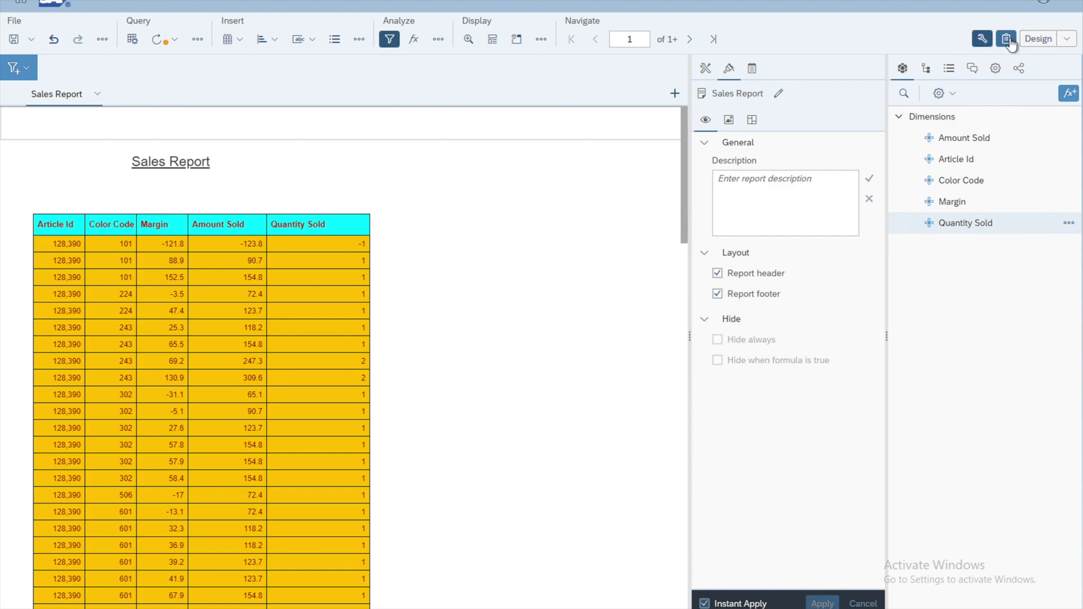
Switch the document to Reading mode and review the formatted sales table on page 2 and down the full length of page 1
{"action": "left_click", "coordinate": [1068, 39]}
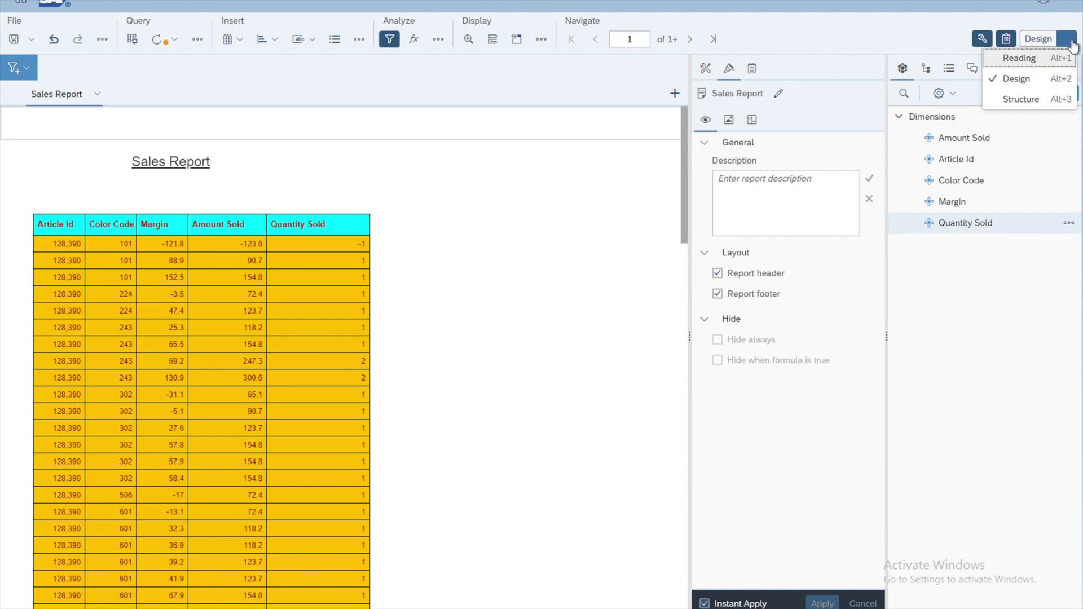
{"action": "left_click", "coordinate": [1019, 59]}
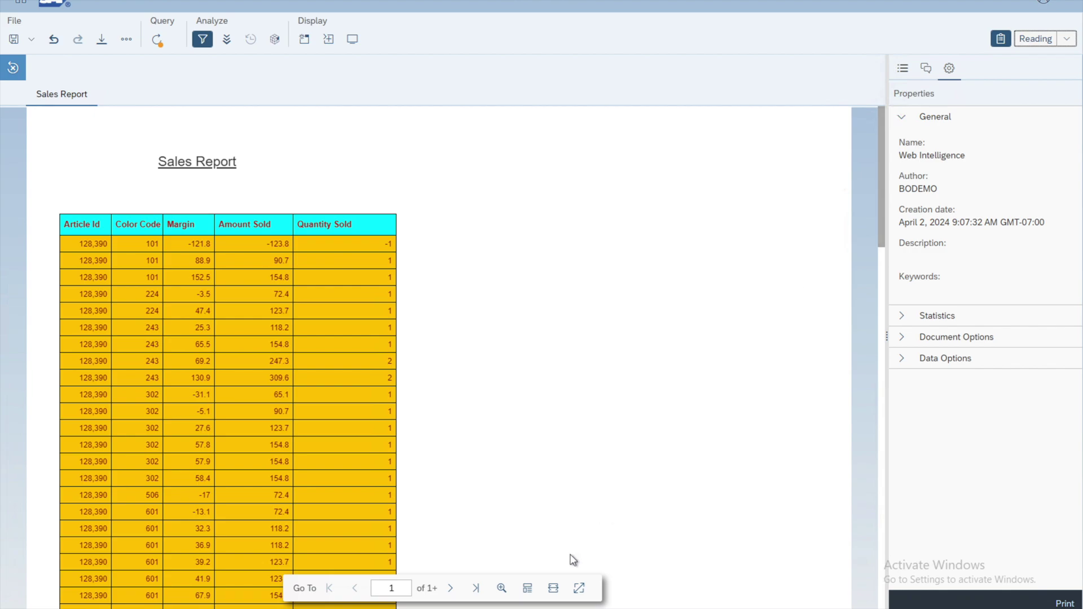
{"action": "left_click", "coordinate": [451, 589]}
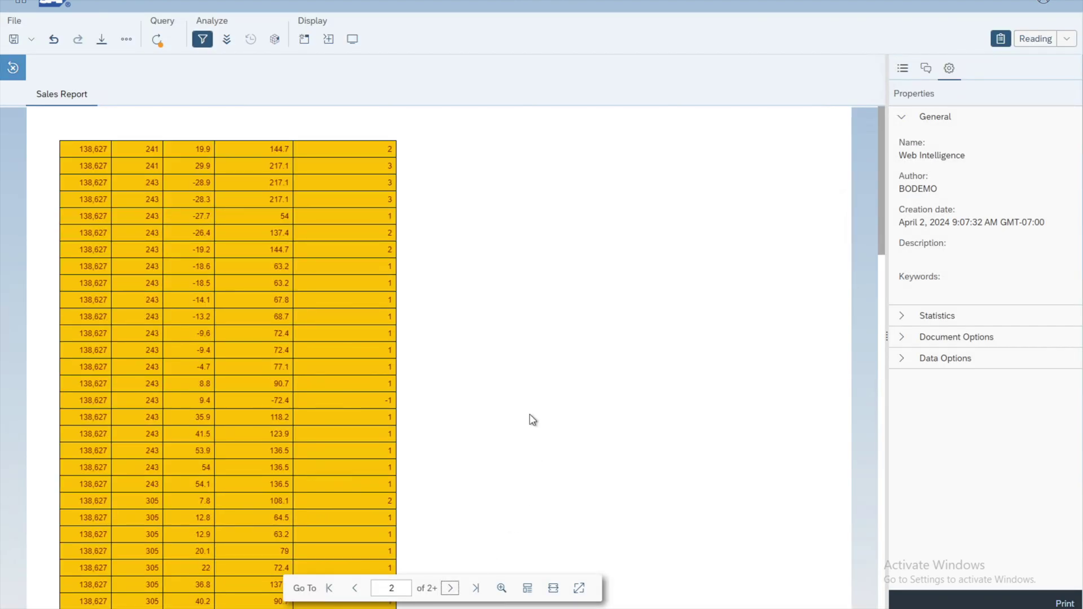
{"action": "left_click", "coordinate": [354, 590]}
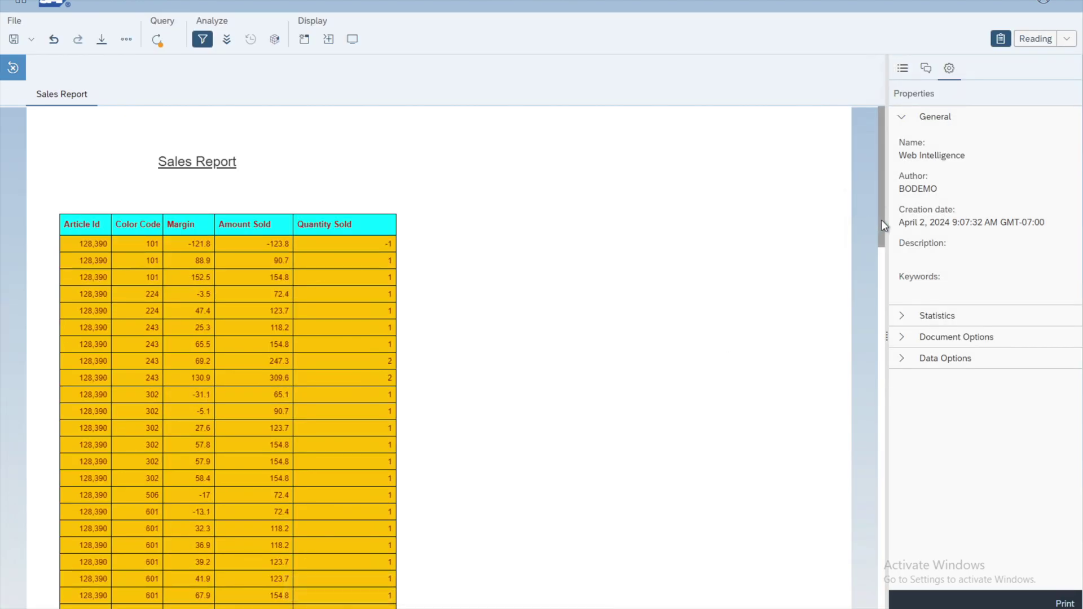
{"action": "left_click", "coordinate": [882, 458]}
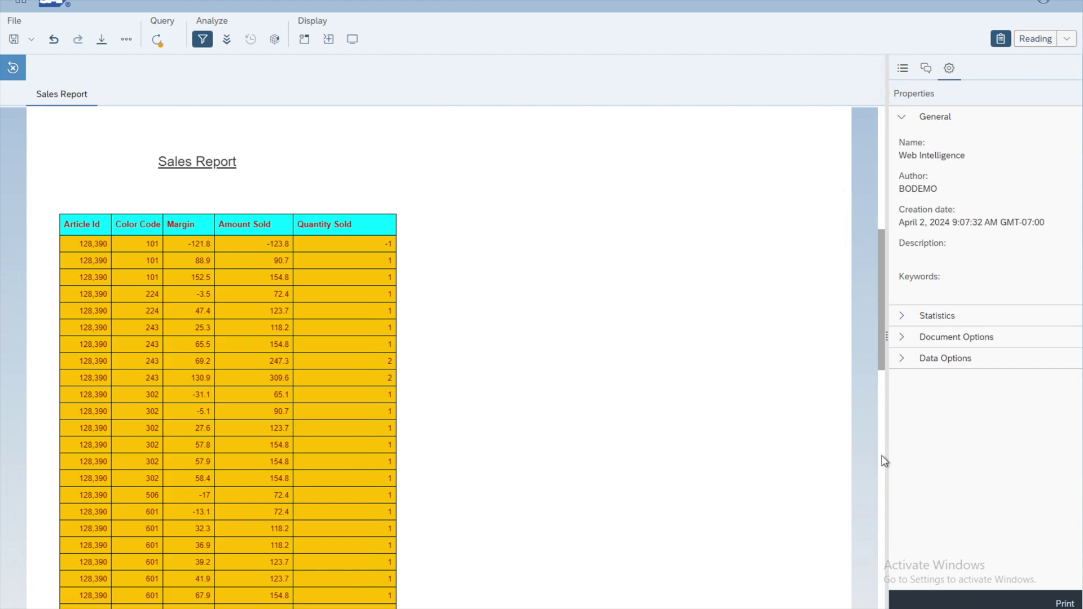
{"action": "left_click", "coordinate": [882, 502]}
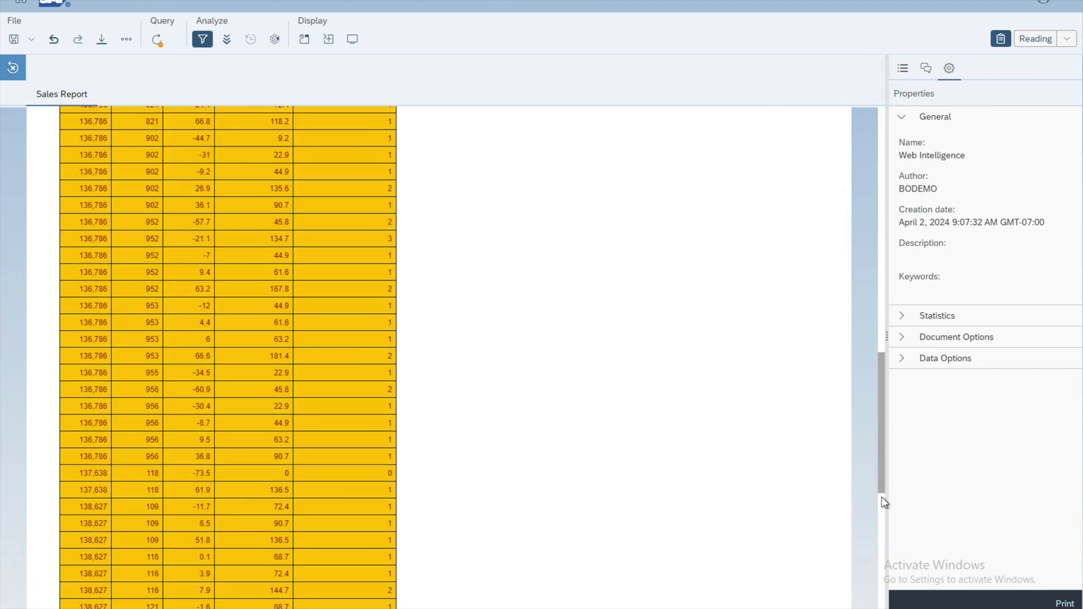
{"action": "left_click", "coordinate": [885, 535]}
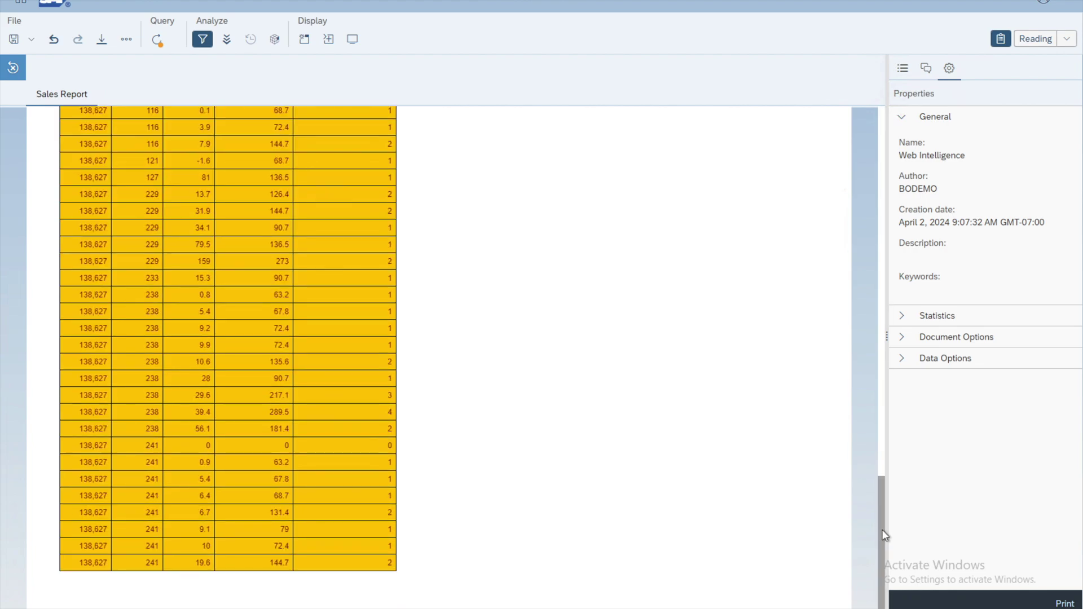
{"action": "left_click", "coordinate": [882, 138]}
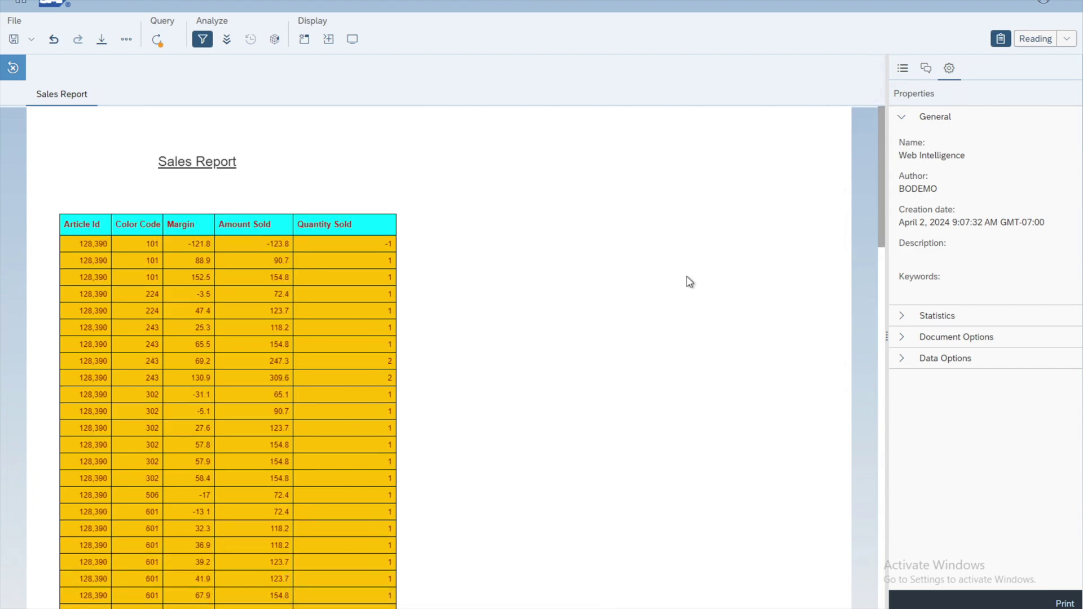
Open the choice of document view modes
{"action": "left_click", "coordinate": [1066, 38]}
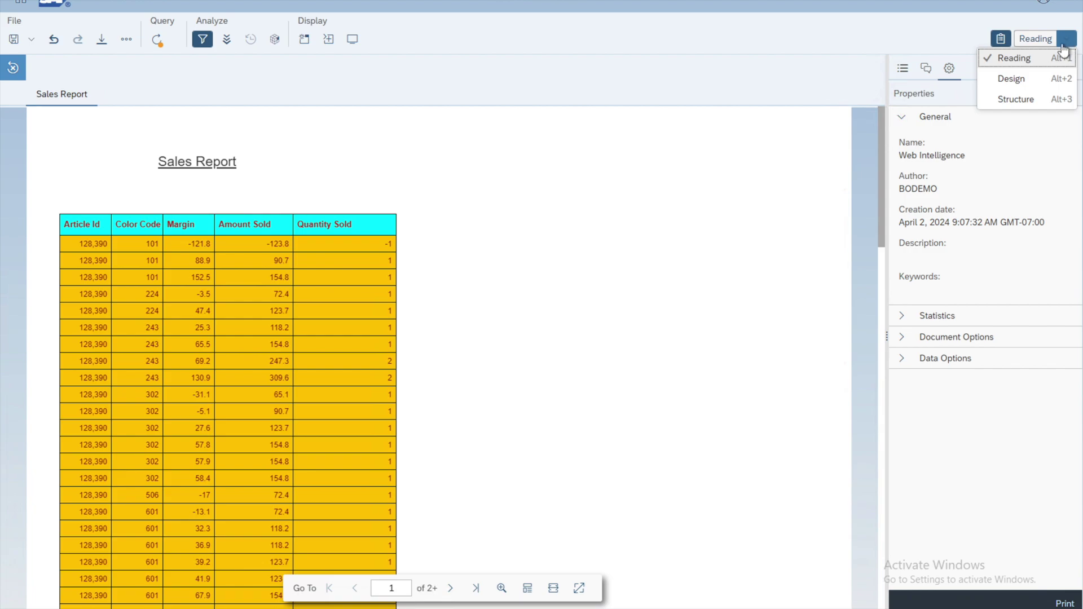